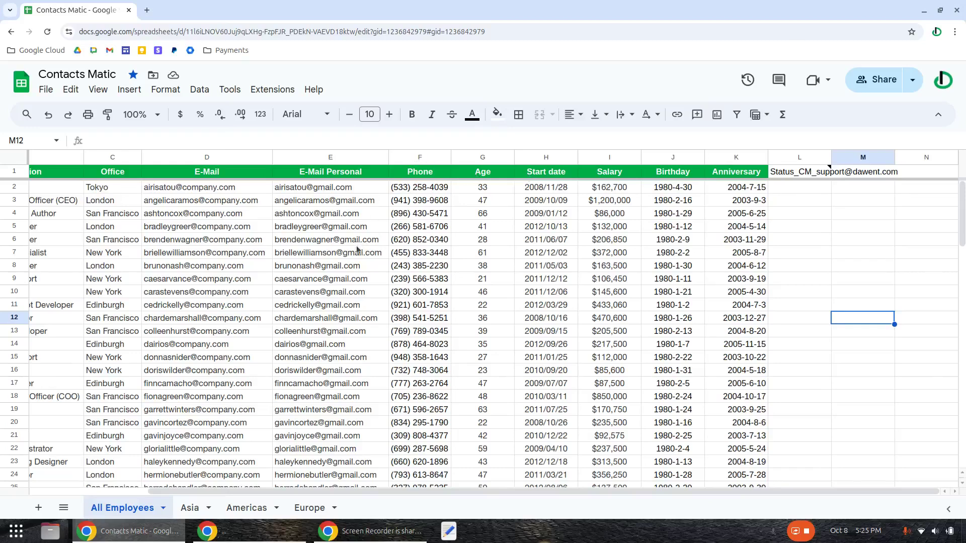
Launch the Contacts Matic Sheet to Contacts export sidebar beside the employee sheet.
drag(14, 226, 15, 304)
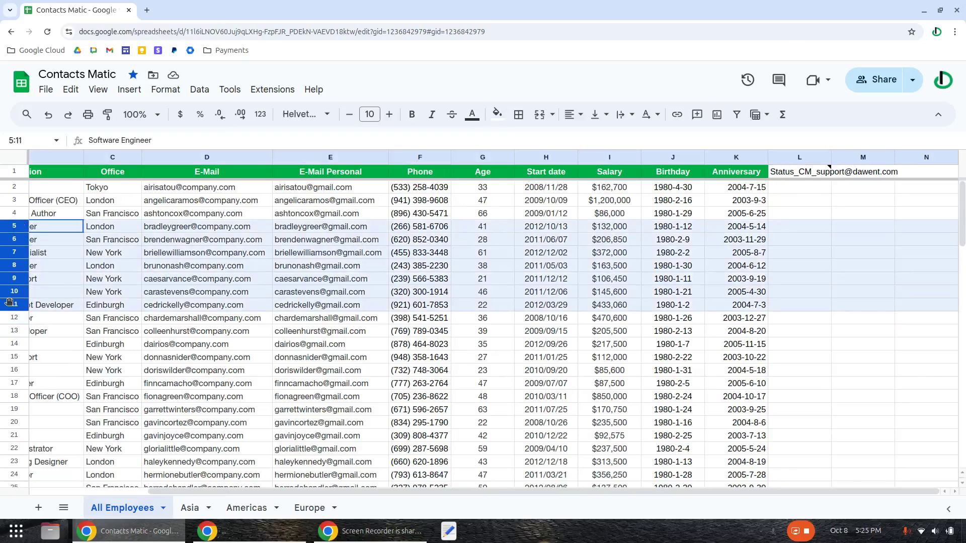
click(482, 357)
click(271, 90)
mouse_move(301, 233)
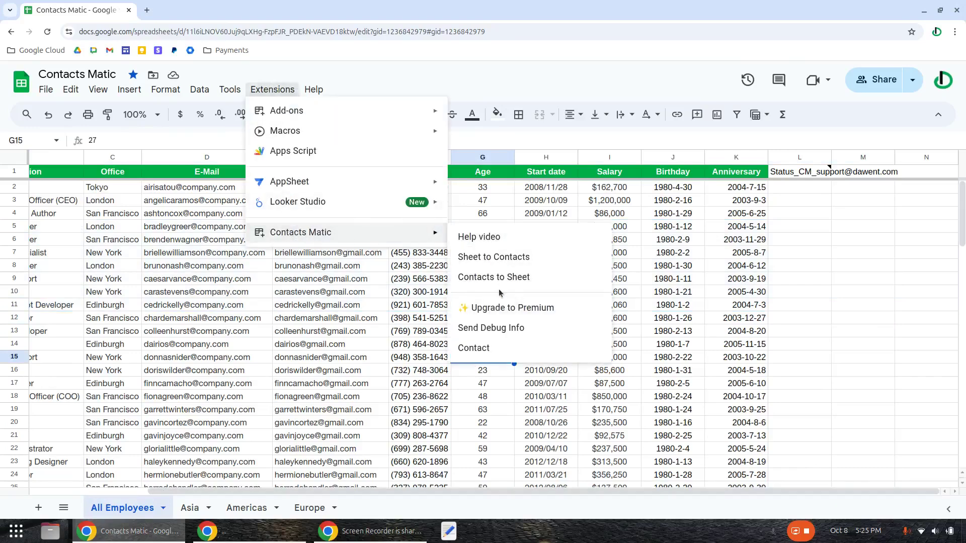
click(502, 276)
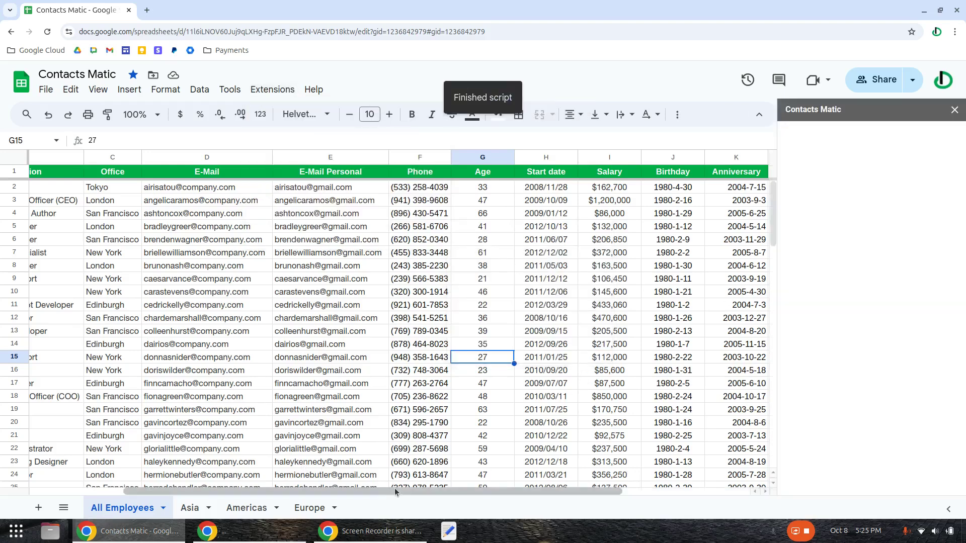
Check that Google Contacts holds no contacts yet, then return to the spreadsheet.
drag(396, 490, 618, 495)
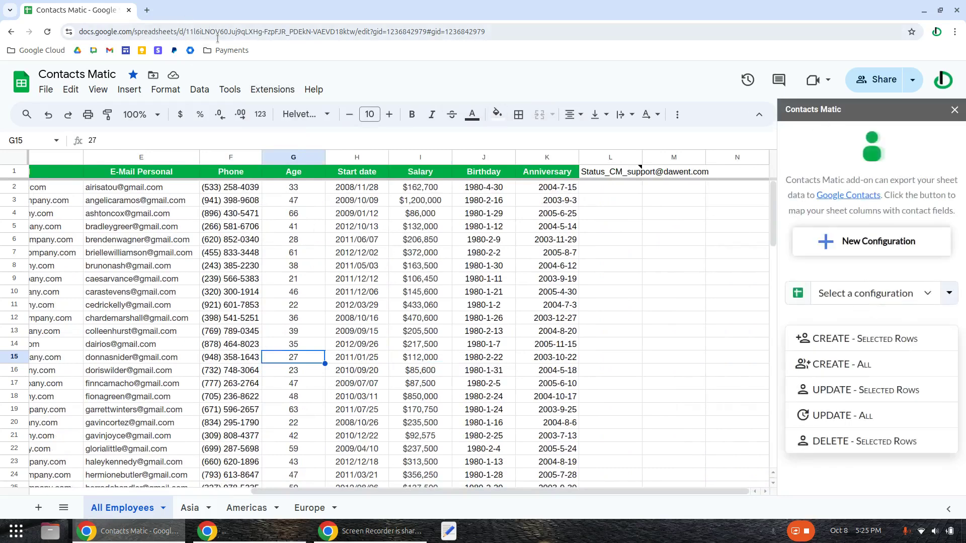
click(848, 194)
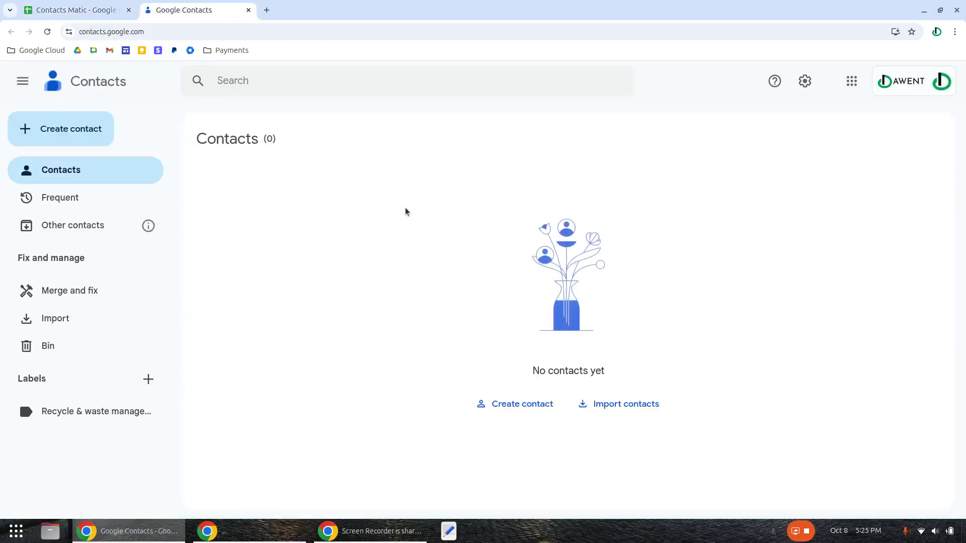
click(72, 9)
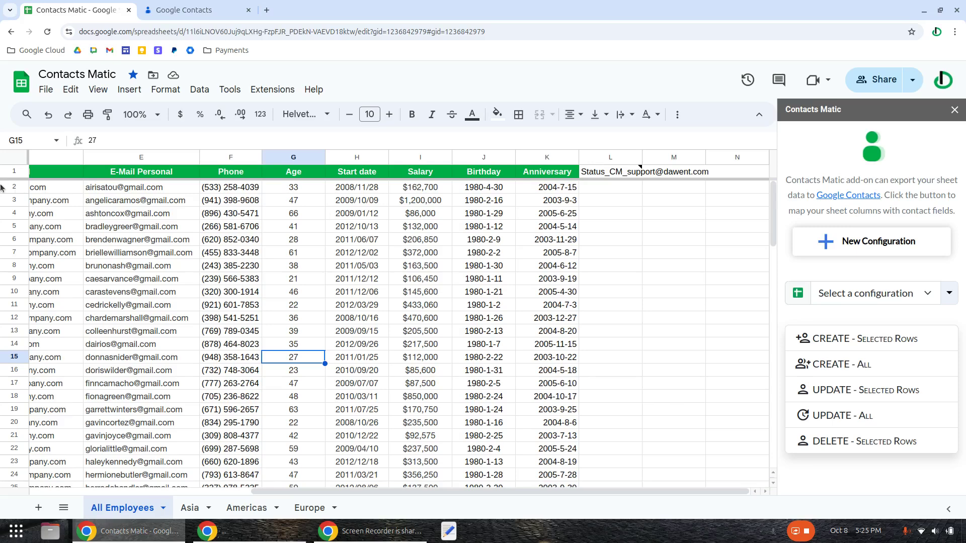
Create contacts from rows 7–11 using the All Employees configuration, giving each row an Ok status.
drag(14, 187, 13, 304)
key(ctrl+z)
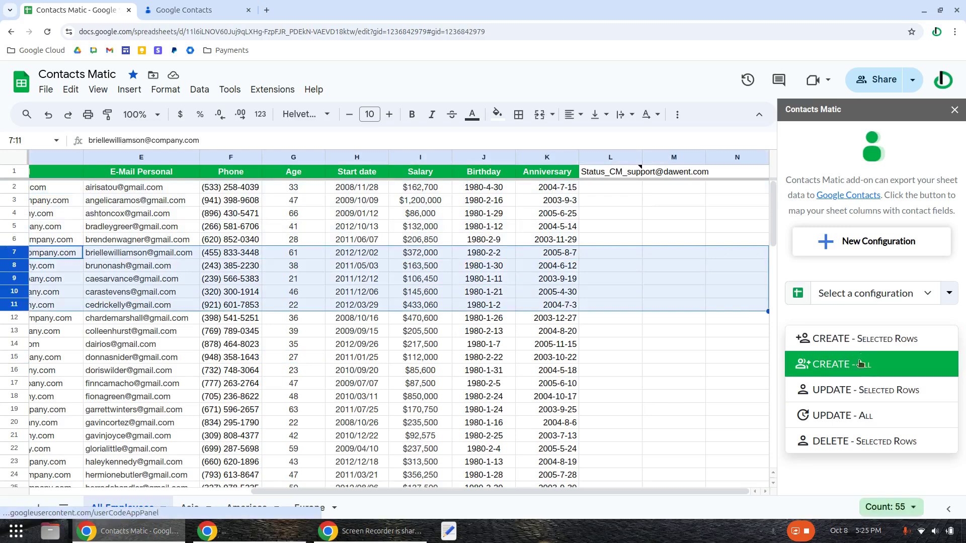
click(876, 340)
click(866, 293)
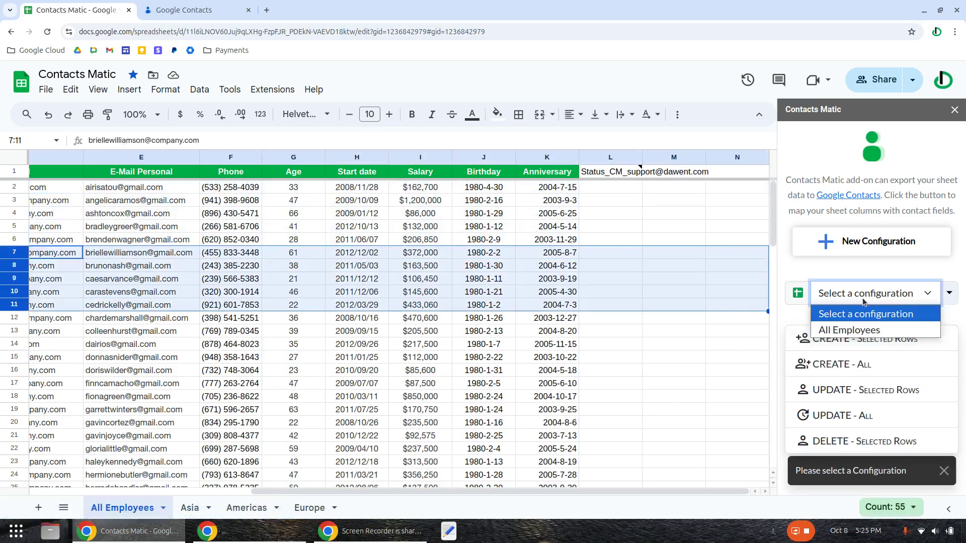
click(845, 330)
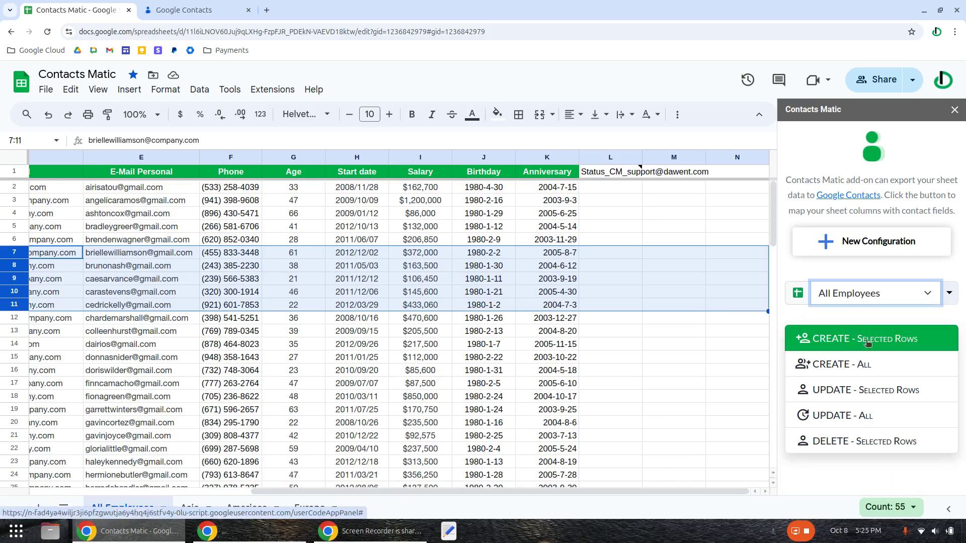
click(866, 339)
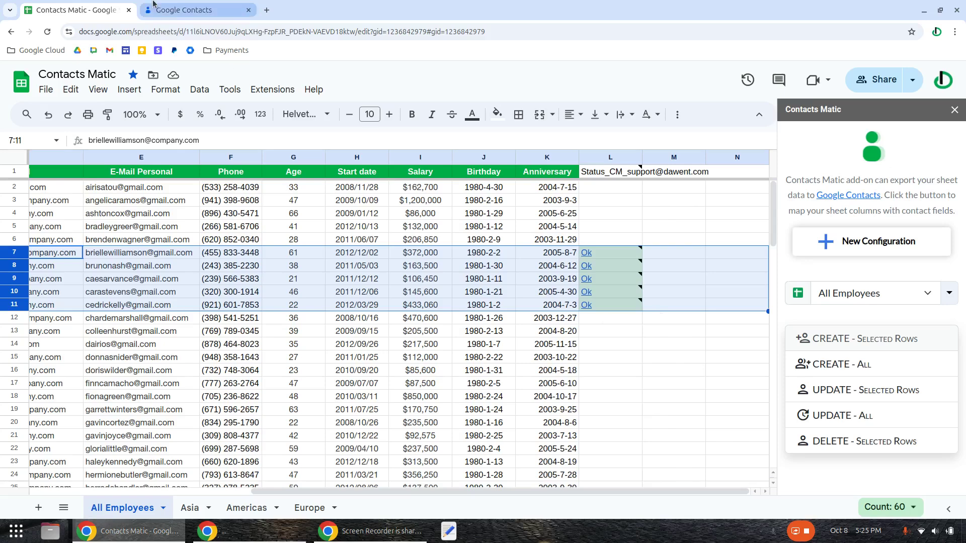
click(601, 266)
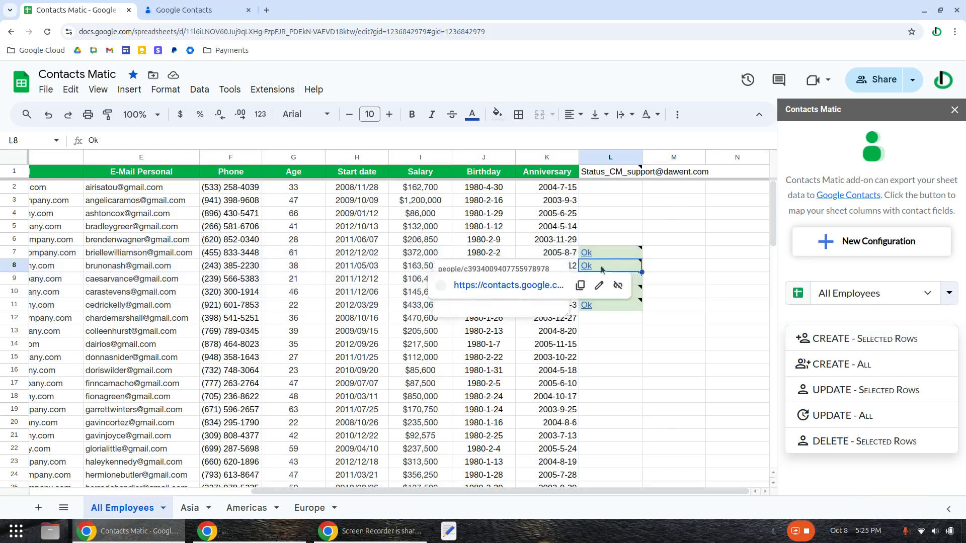
View Bruno Nash's new contact from L8, then reload Google Contacts to see all five people.
click(511, 286)
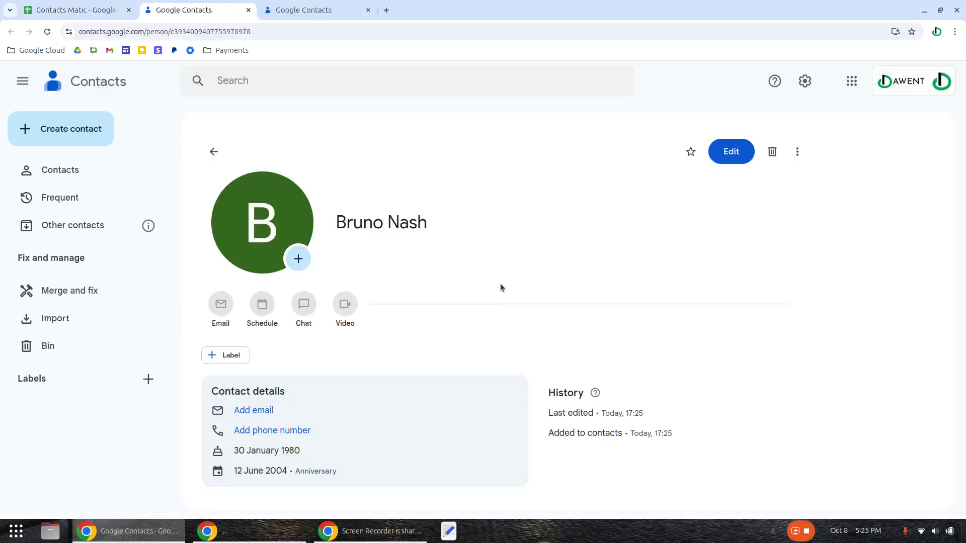
click(249, 10)
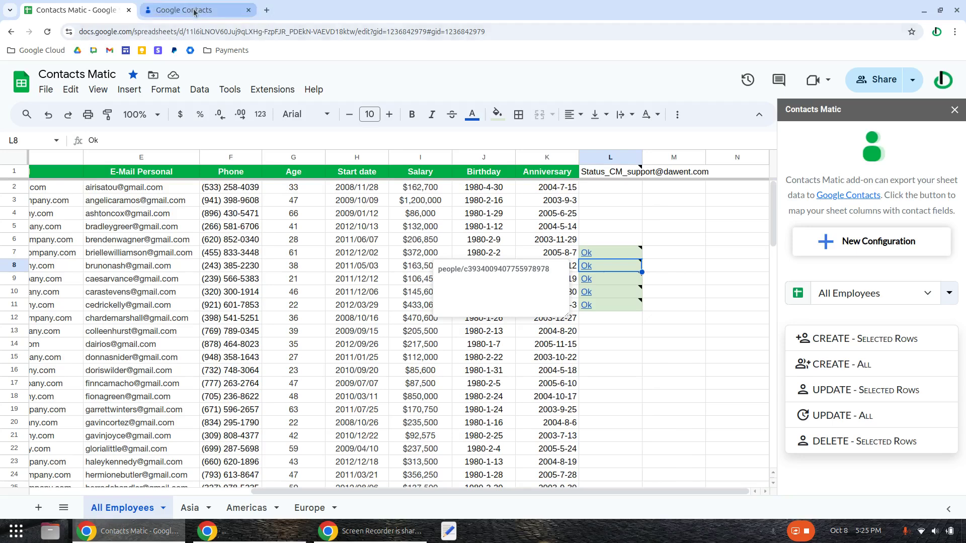
click(184, 10)
click(47, 31)
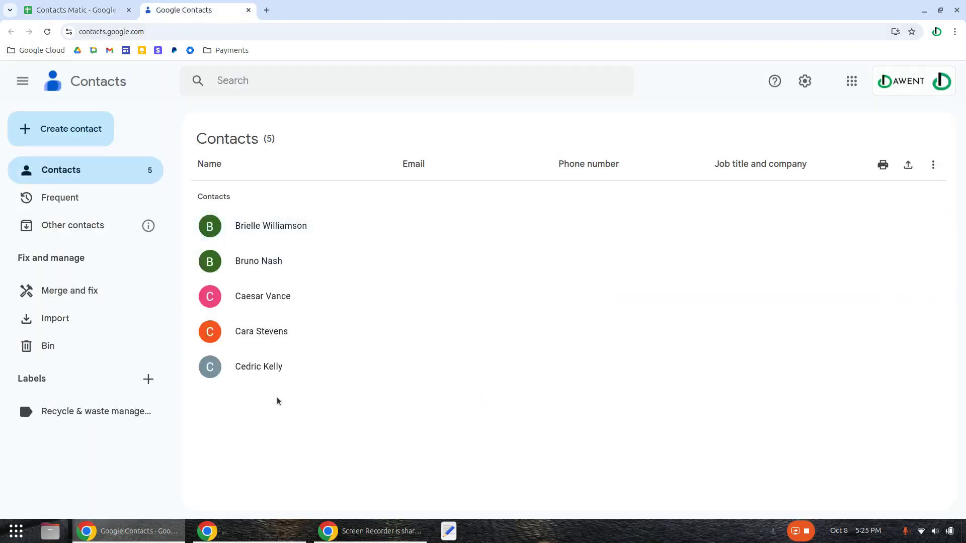
click(73, 9)
click(673, 318)
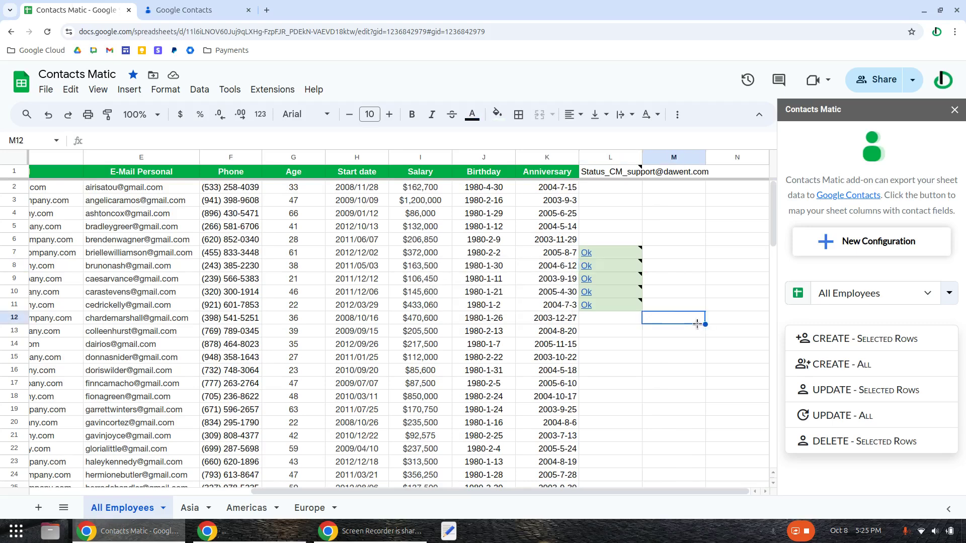
Delete the contacts for rows 8 and 9 (Bruno Nash, Caesar Vance), confirming the prompt and success message.
click(14, 266)
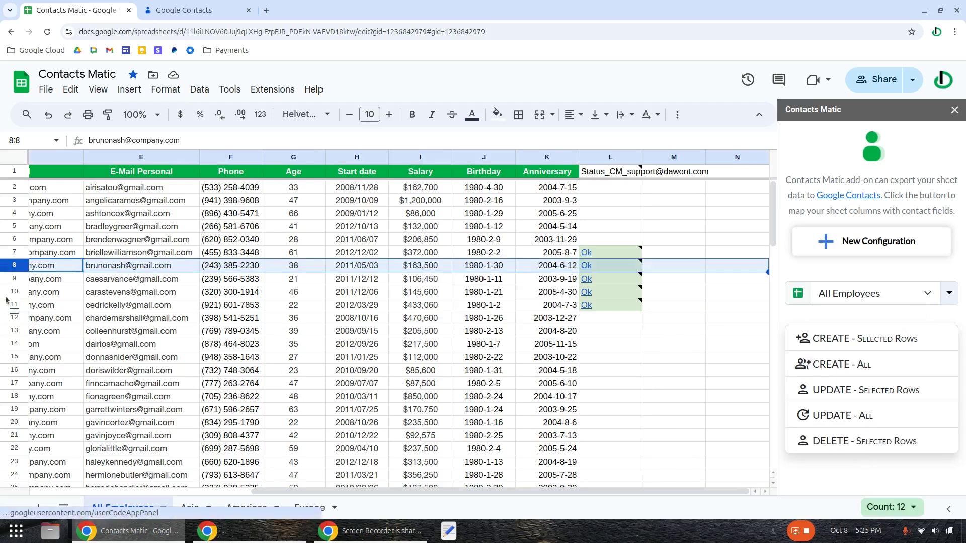
click(758, 398)
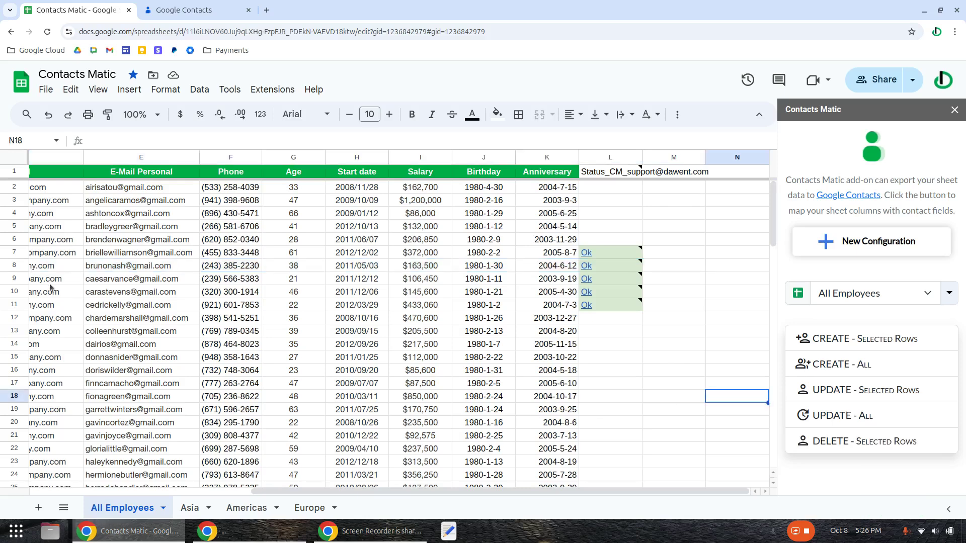
drag(13, 266, 14, 279)
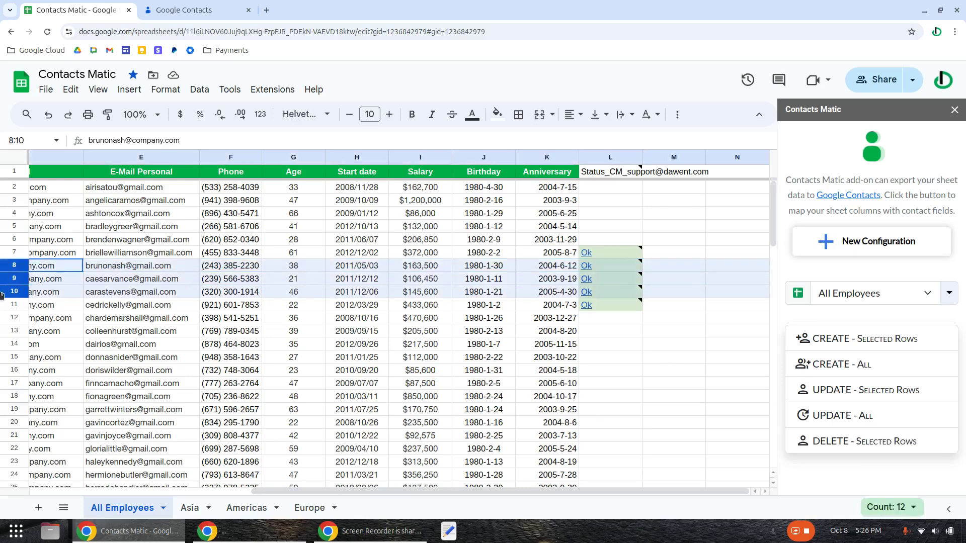
click(867, 441)
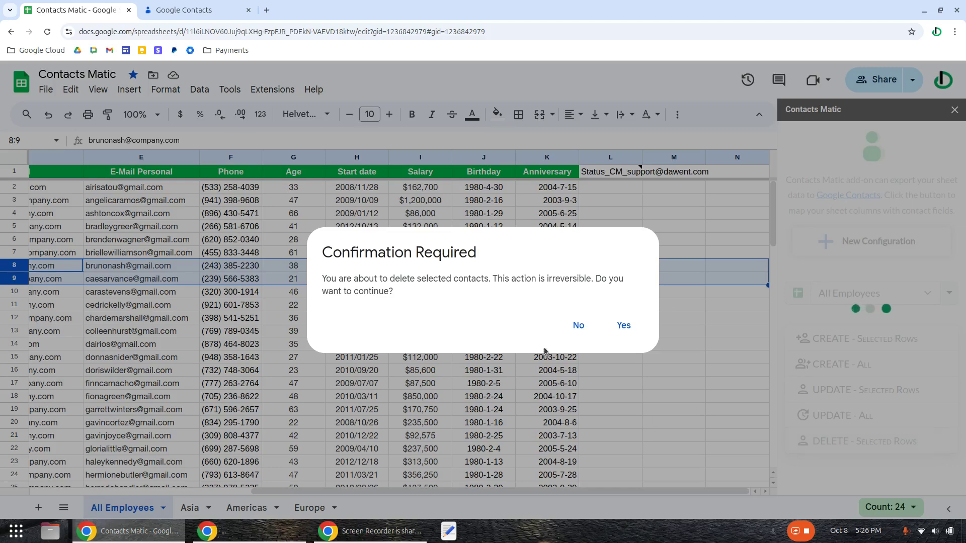
click(623, 326)
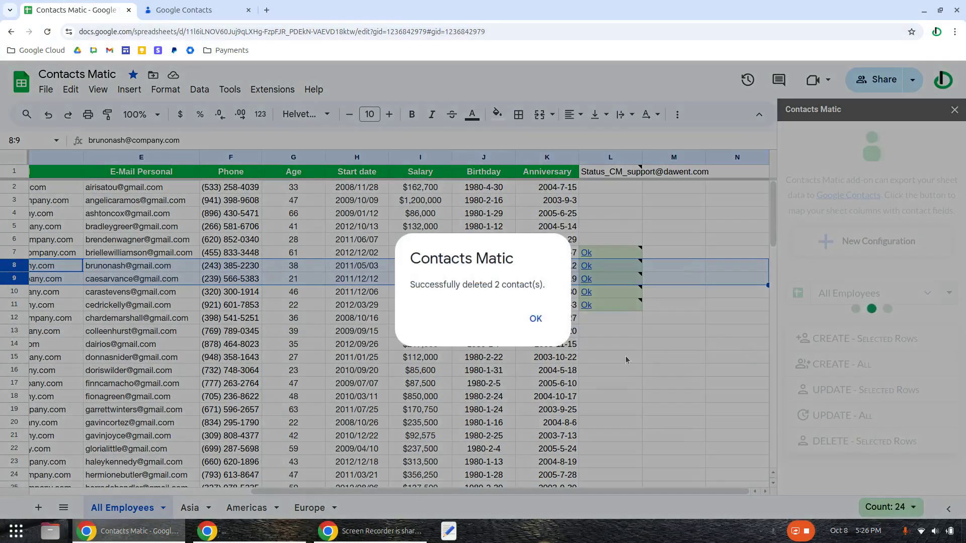
click(538, 321)
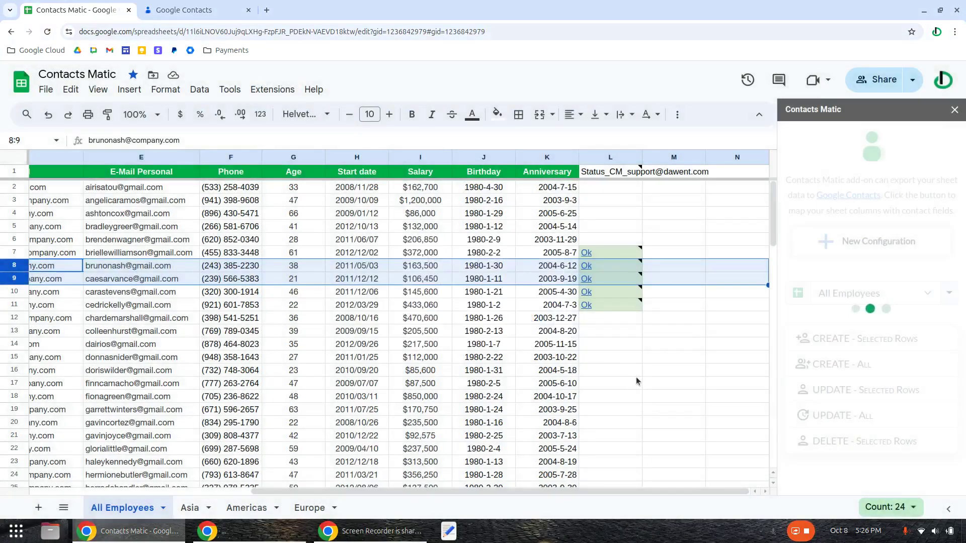
click(604, 266)
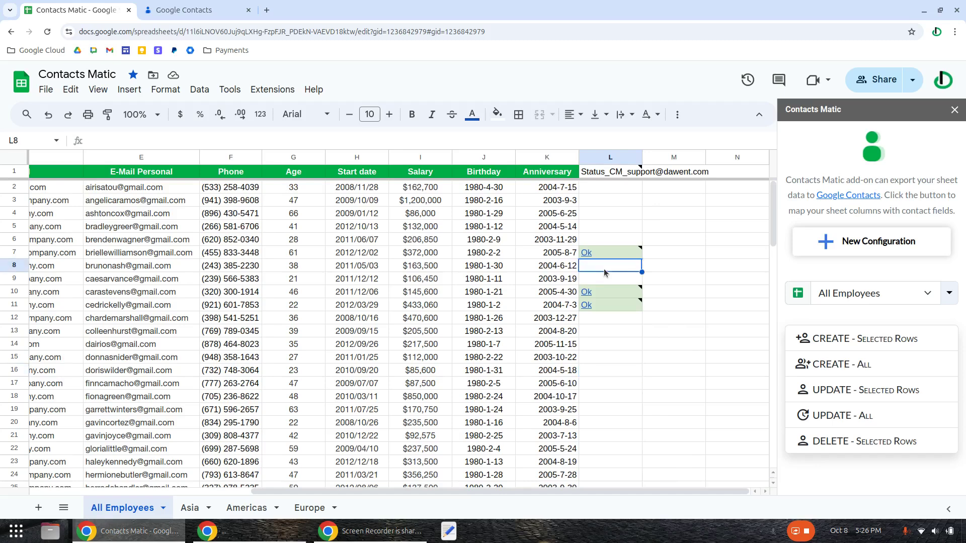
Check the status cells L6–L8 and the contact id note on L7.
click(608, 240)
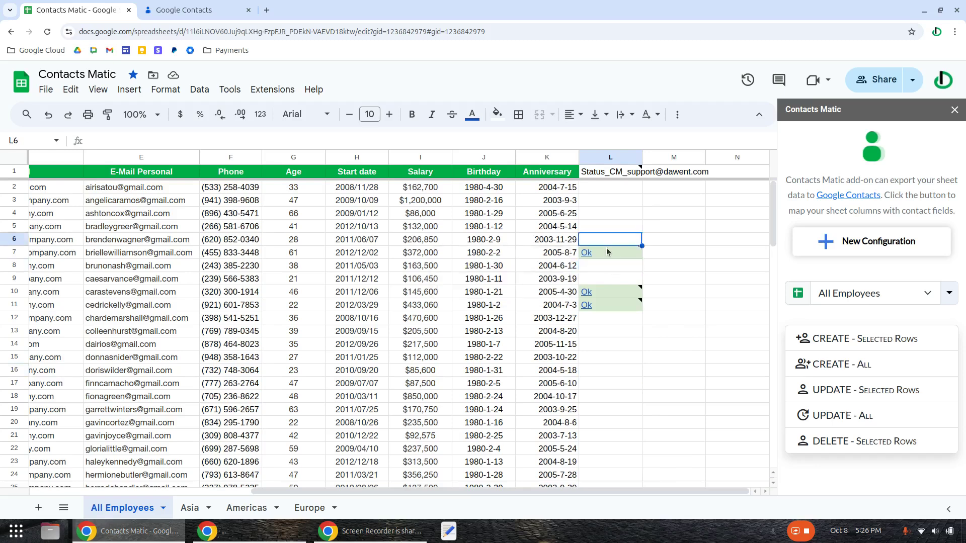
click(608, 252)
click(512, 255)
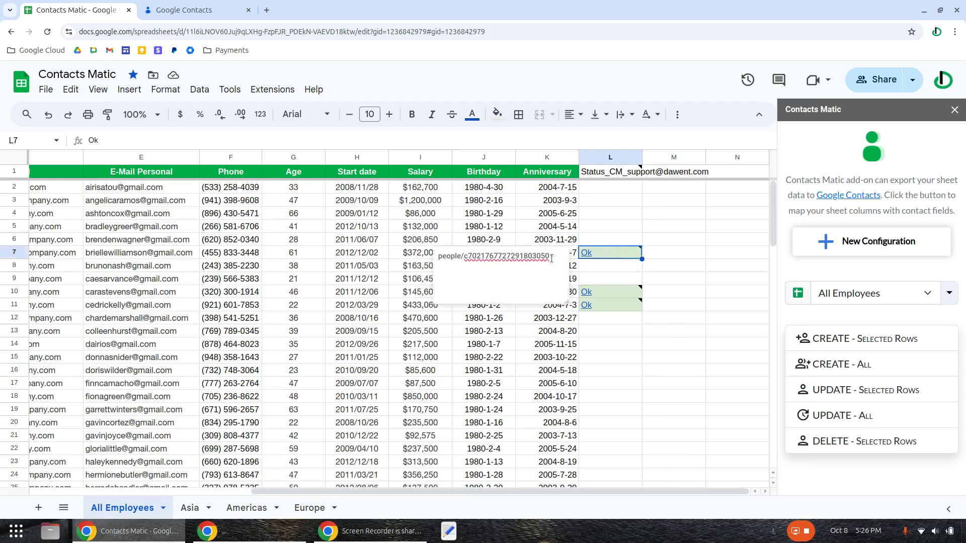
click(667, 253)
click(619, 266)
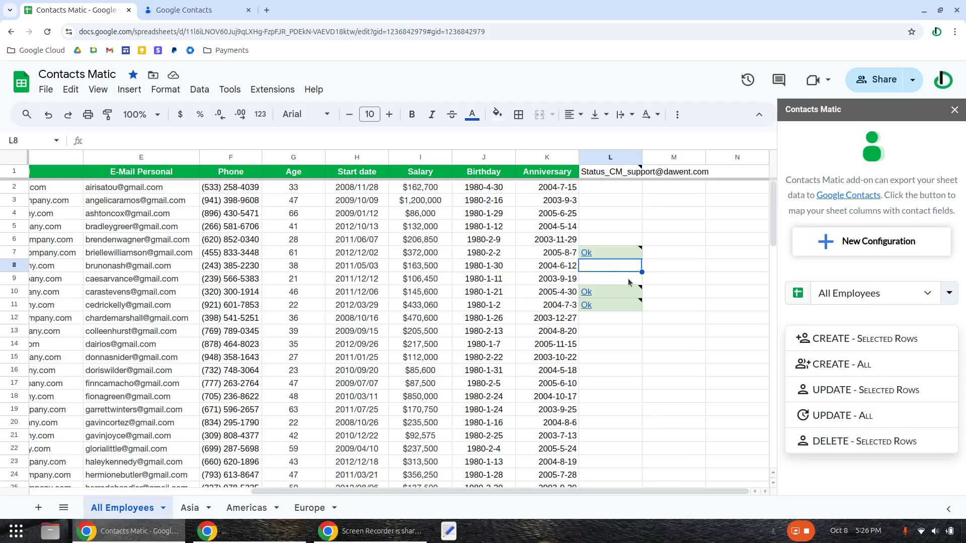
Reload Google Contacts to confirm only Brielle Williamson, Cara Stevens and Cedric Kelly remain.
click(183, 10)
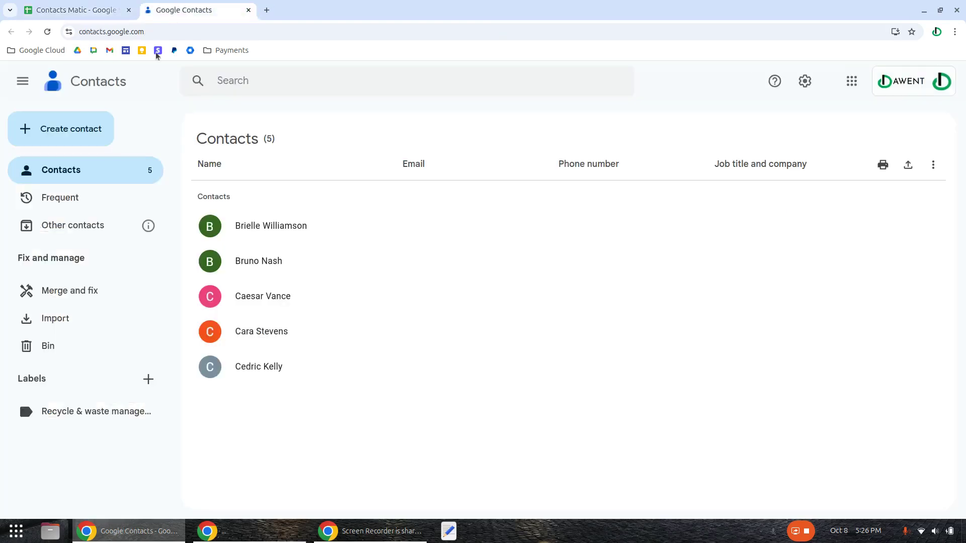
click(47, 31)
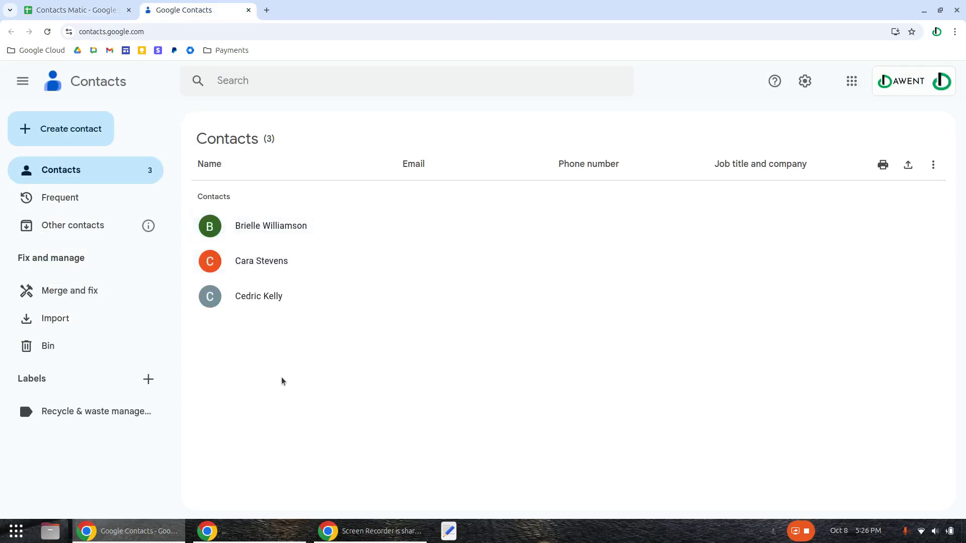
click(72, 10)
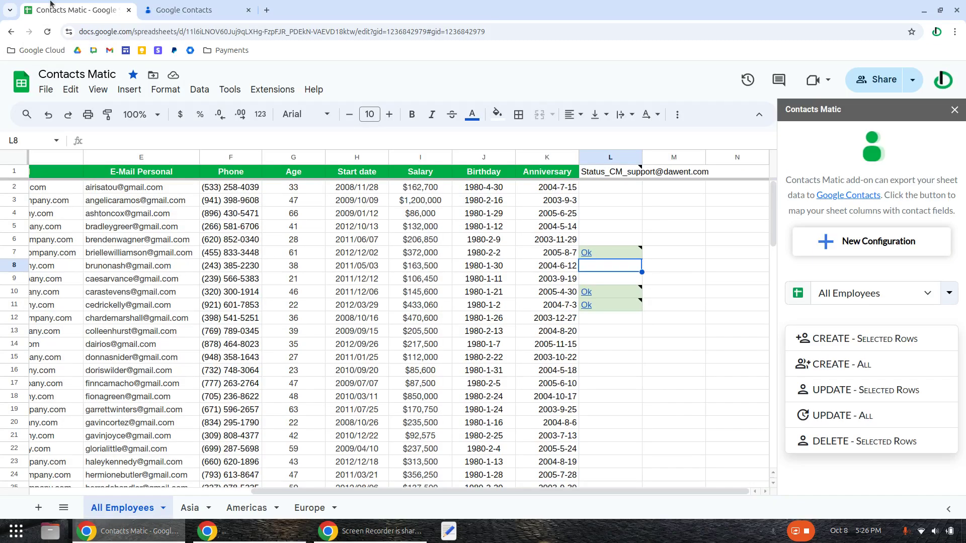
click(703, 404)
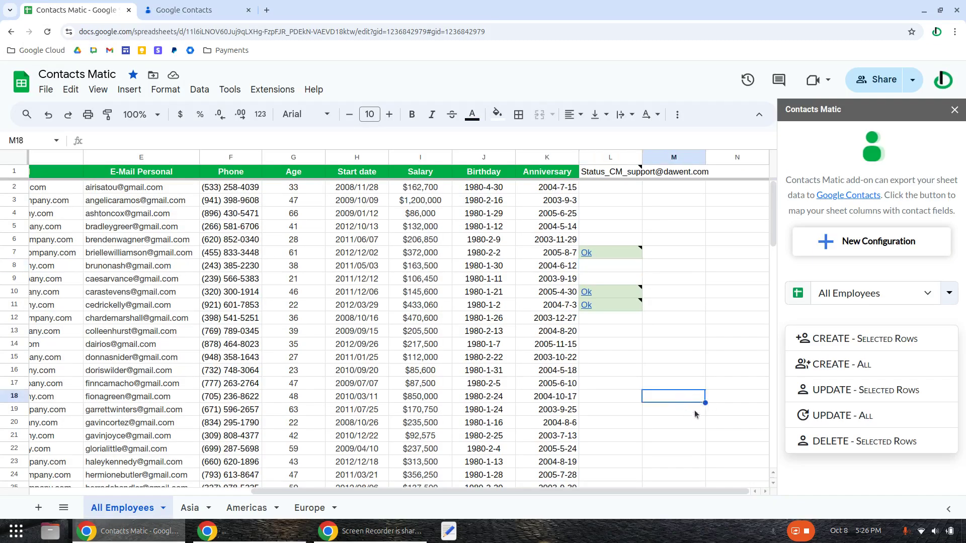